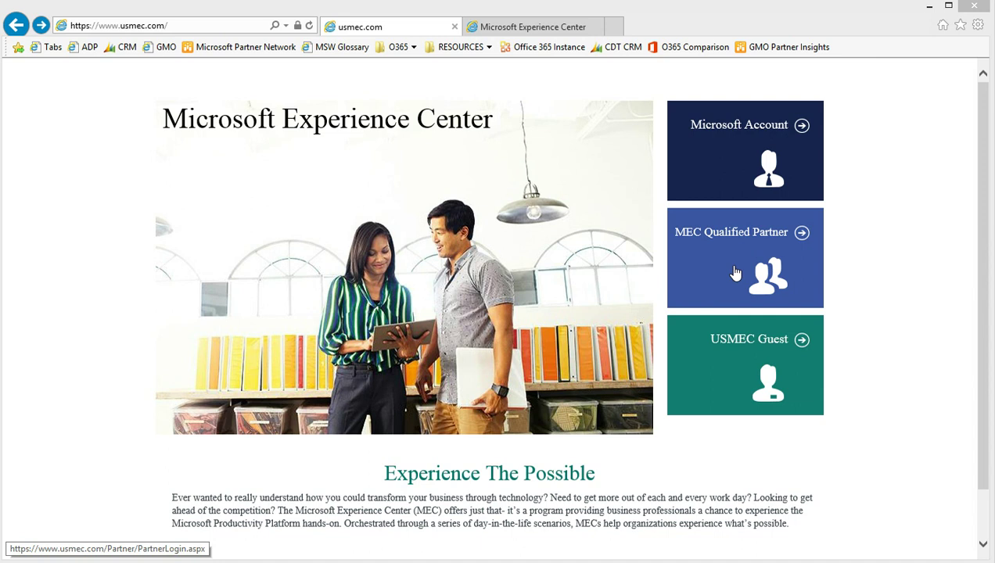
Step: Go through the partner portal's offerings to the MEC Demo page and read how to engage
click(735, 271)
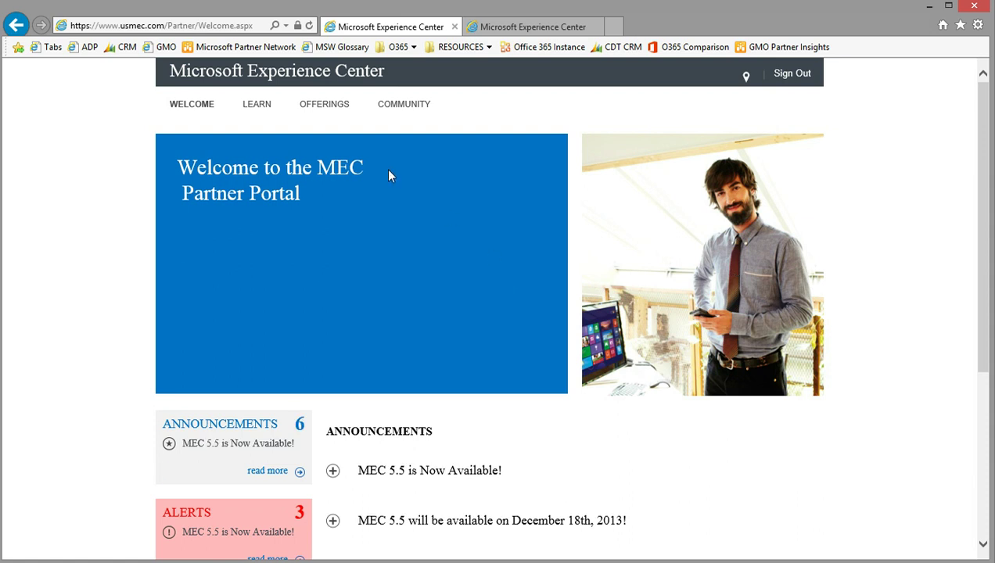
click(318, 107)
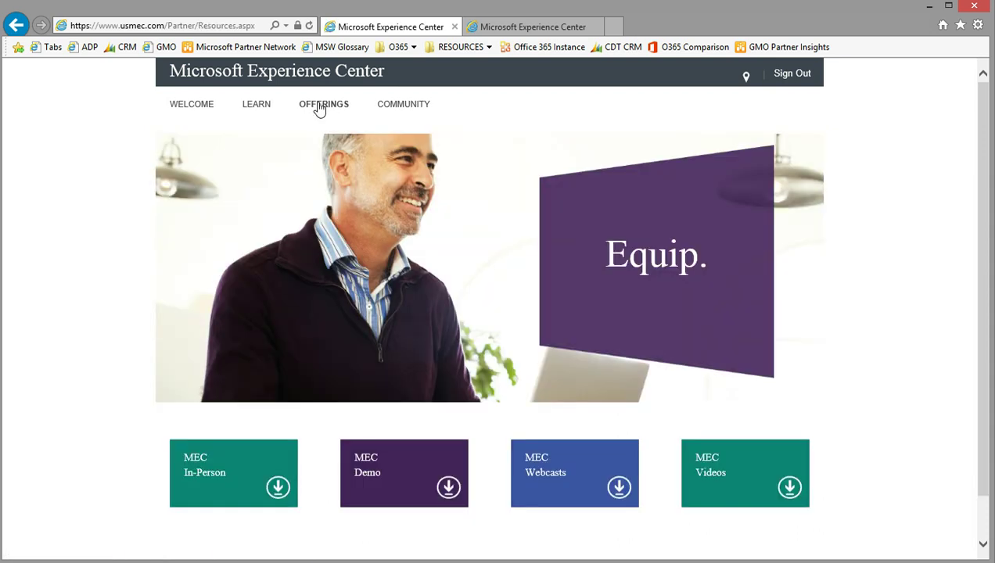
click(402, 472)
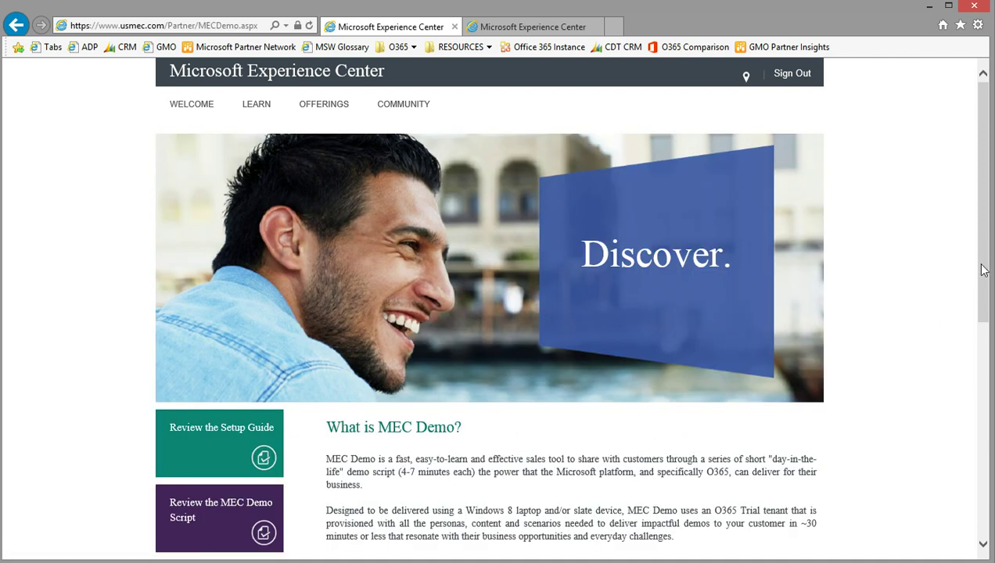
drag(982, 270, 987, 395)
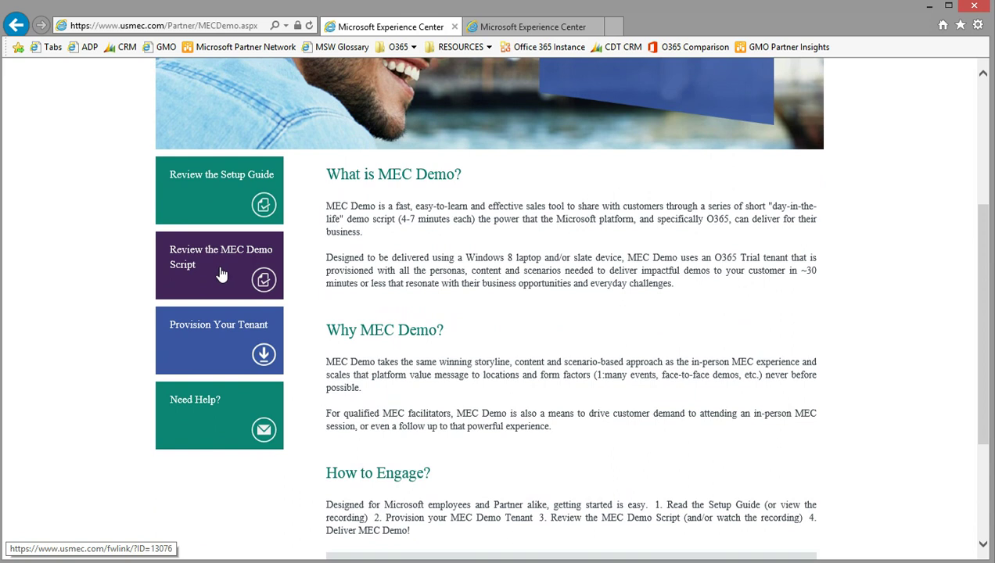
Step: From the Provision Your Tenant page, start the Create New Tenant Environment wizard
click(207, 347)
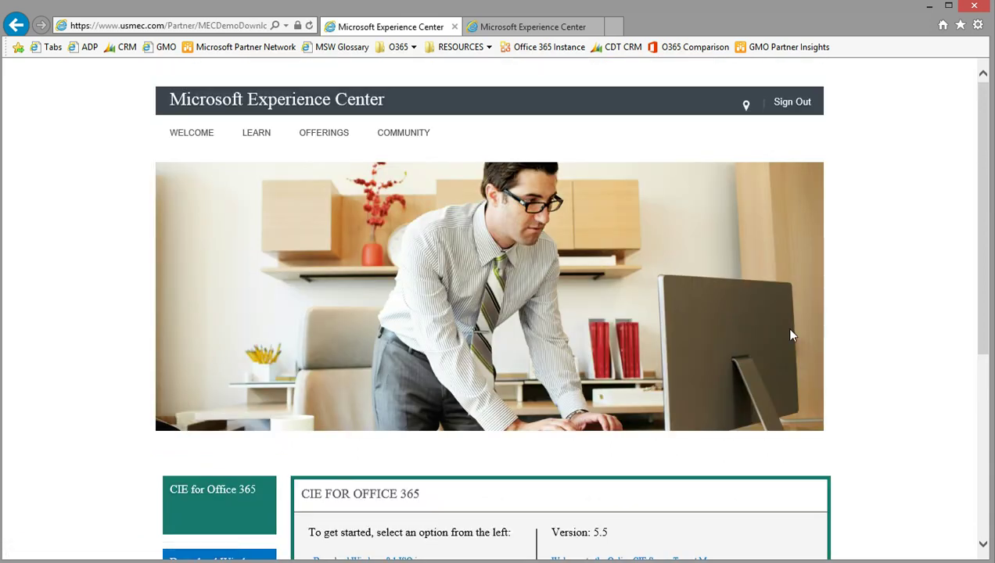
drag(985, 233, 977, 422)
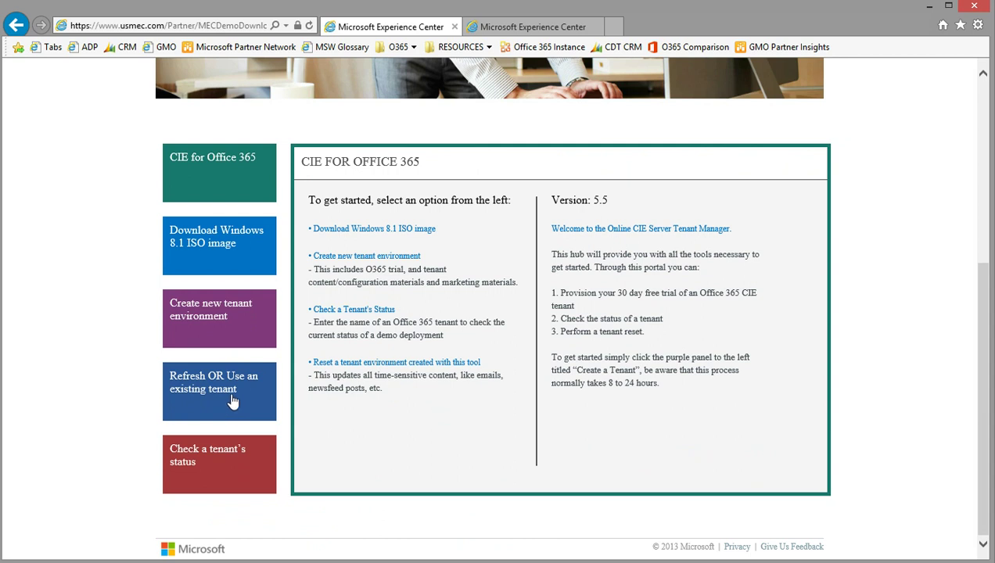
click(233, 334)
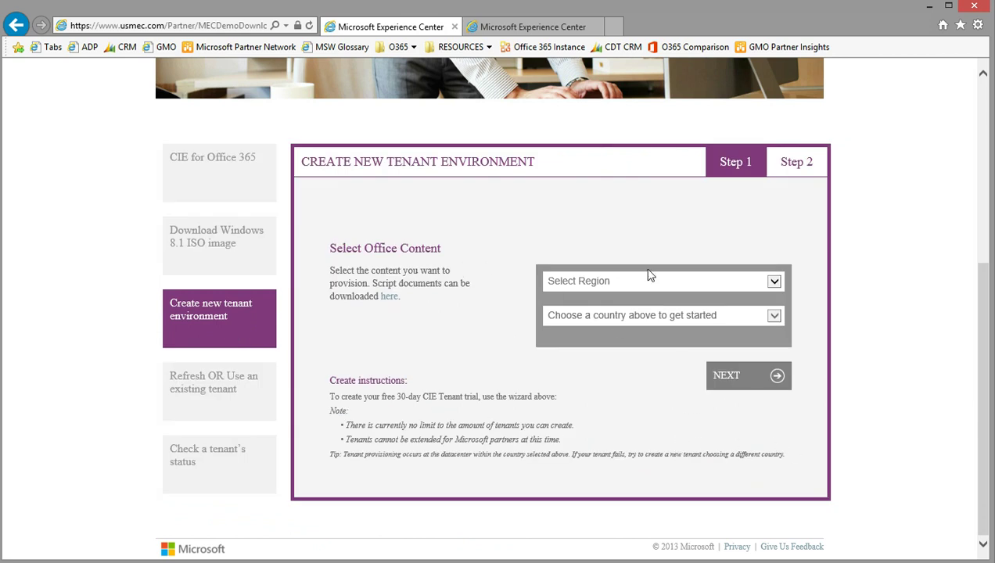
Step: Choose United States as the region and the Commercial (5.5) content pack
click(785, 281)
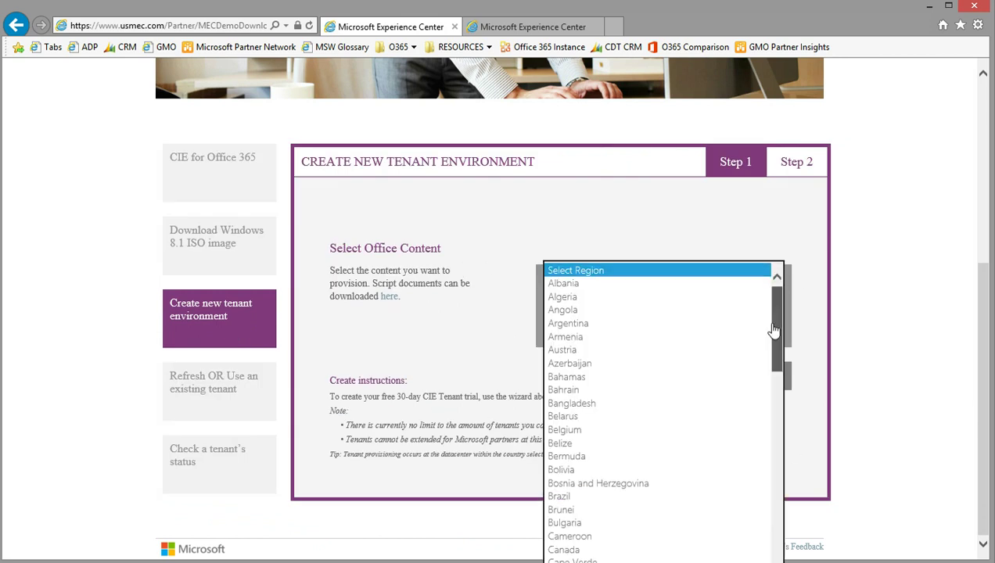
drag(774, 313, 775, 557)
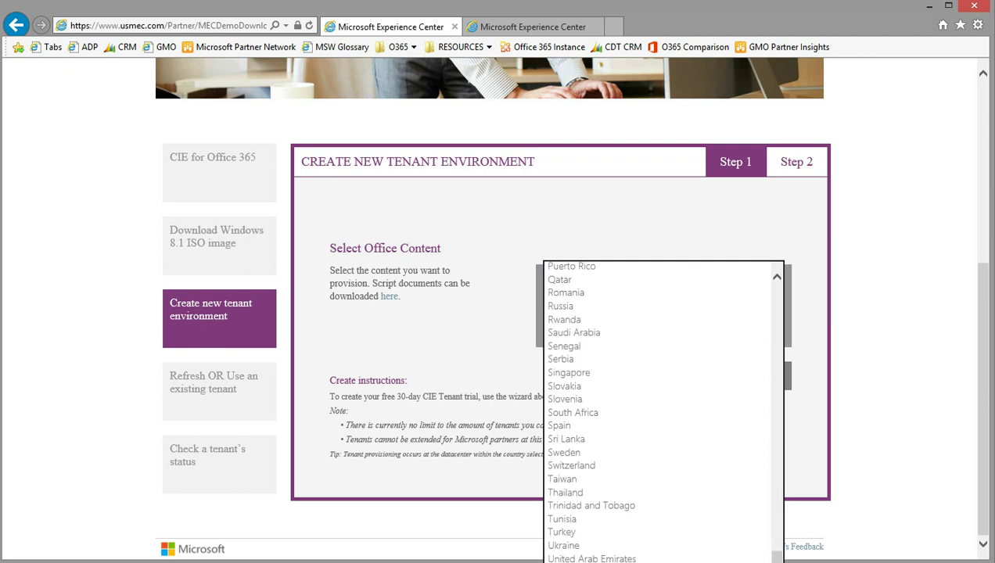
click(579, 545)
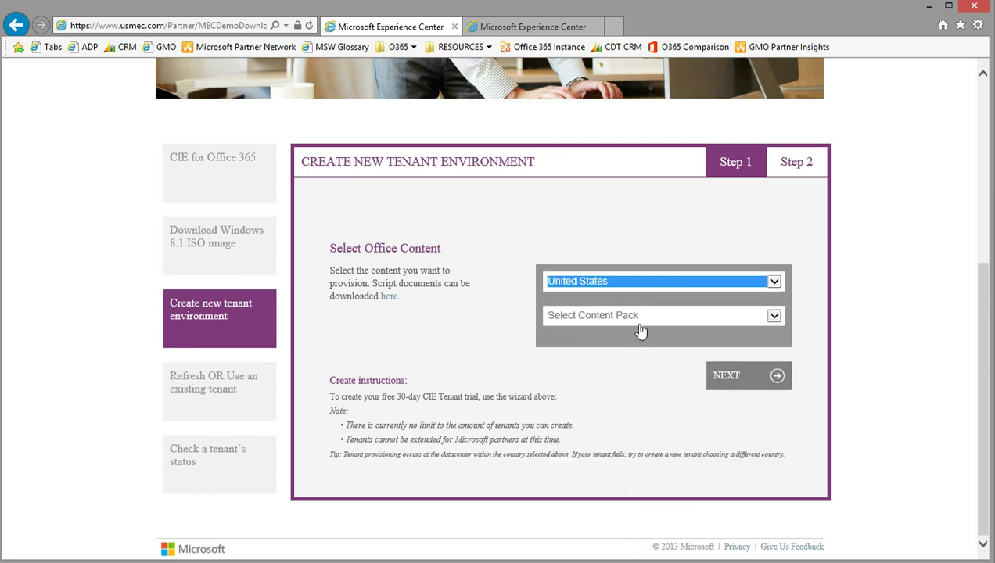
click(775, 318)
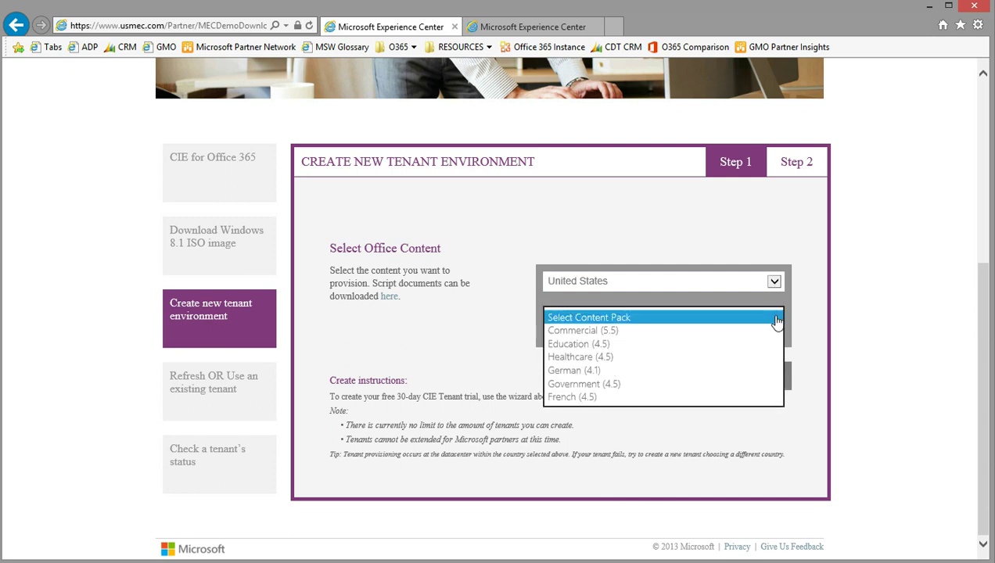
click(695, 331)
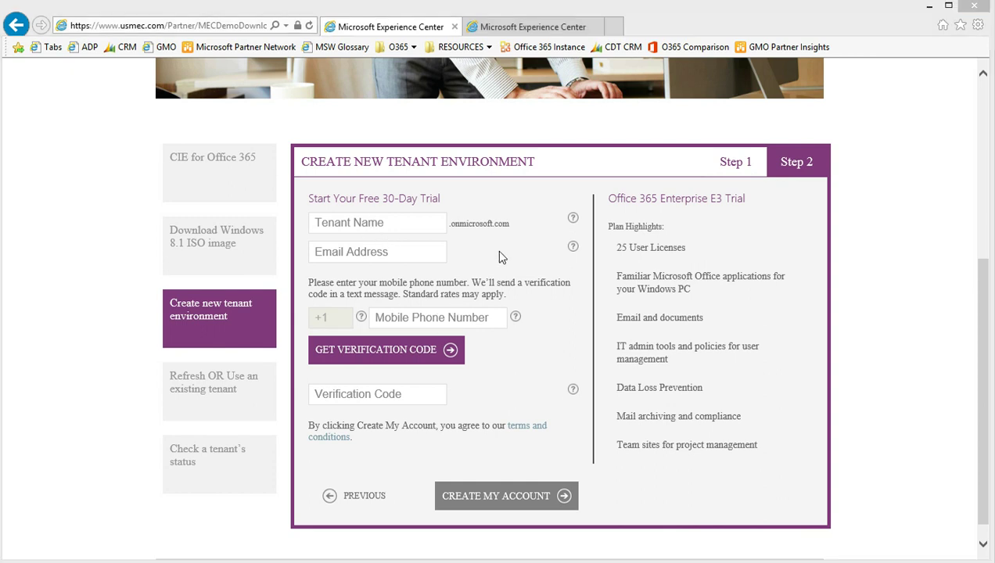
Step: Enter the tenant name for the .onmicrosoft.com domain, leaving email and phone blank
click(335, 223)
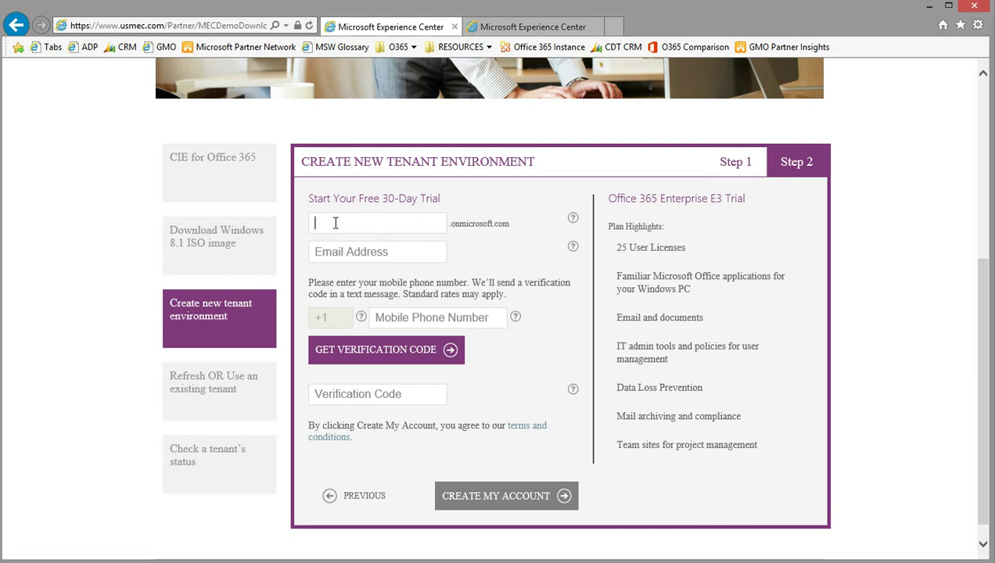
text(jh0114)
click(397, 252)
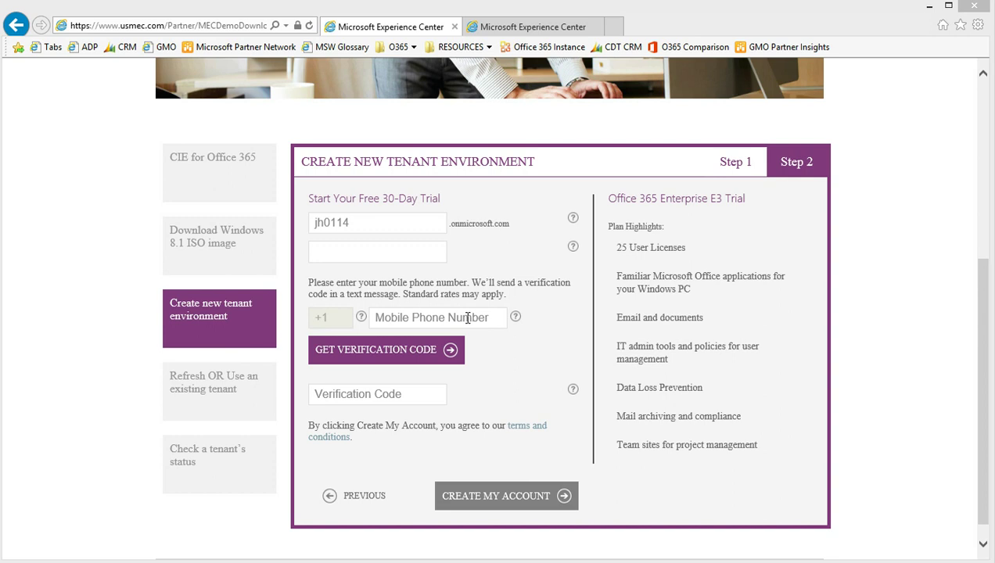
click(558, 368)
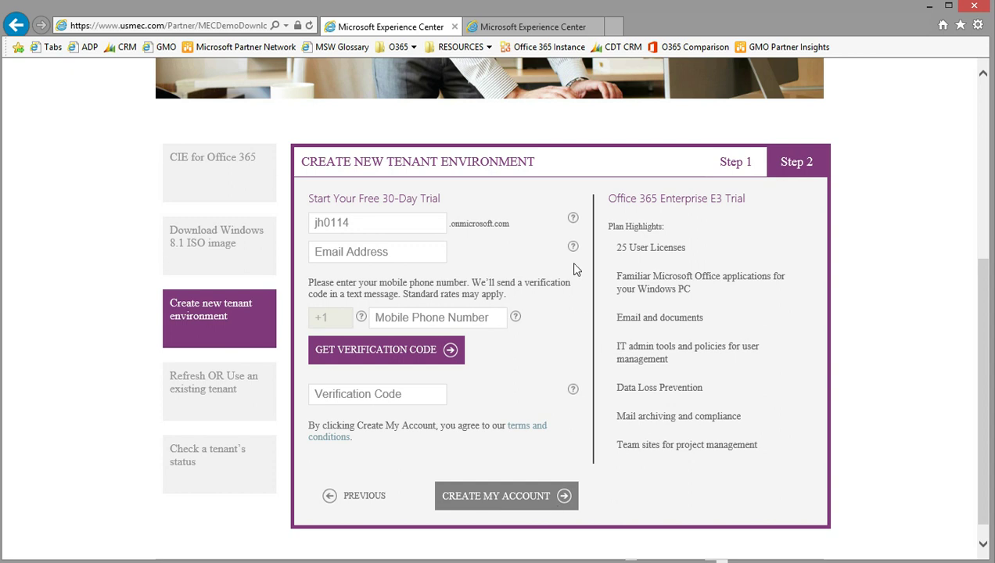
Step: Switch to the tenant status tab showing the existing deployment's provisioning progress
click(508, 29)
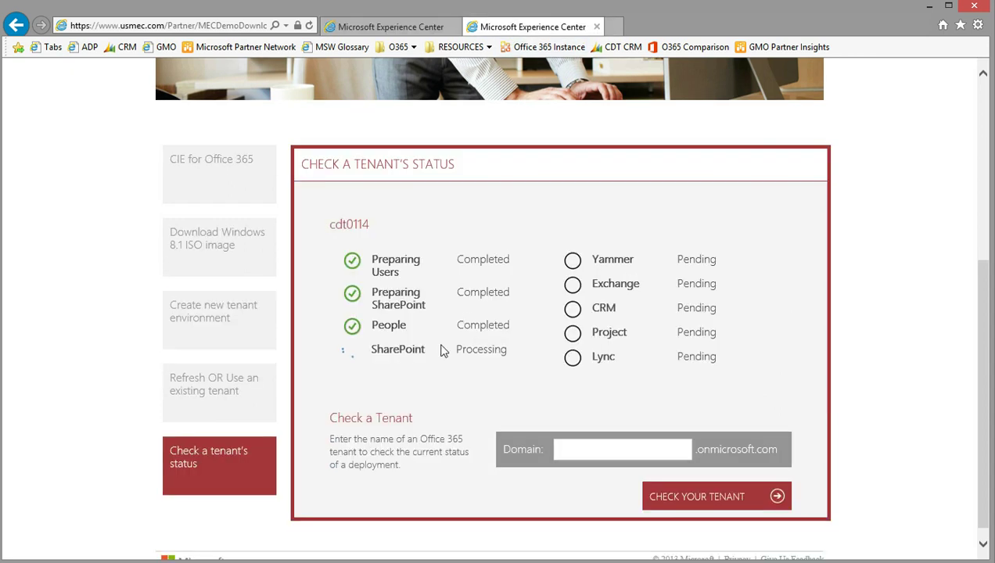